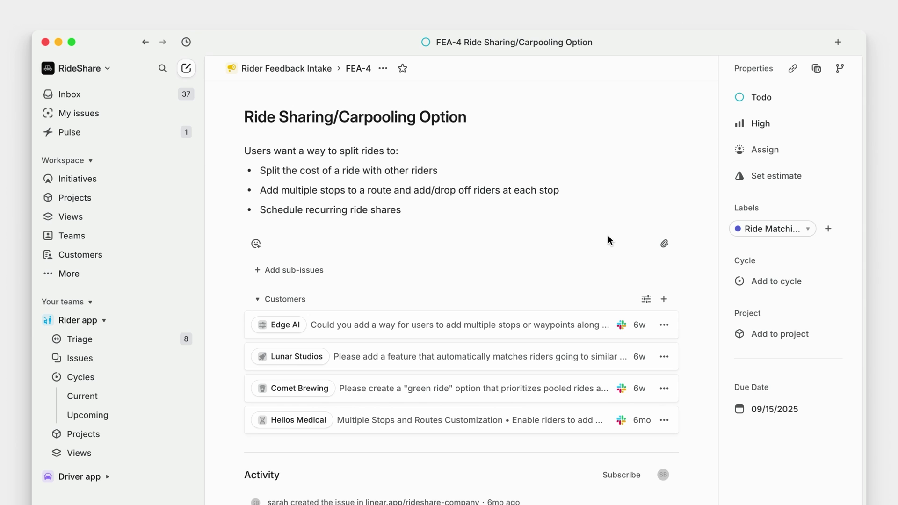
Step: Expand the Edge AI request row to show its full Slack message
{"action": "left_click", "coordinate": [496, 321]}
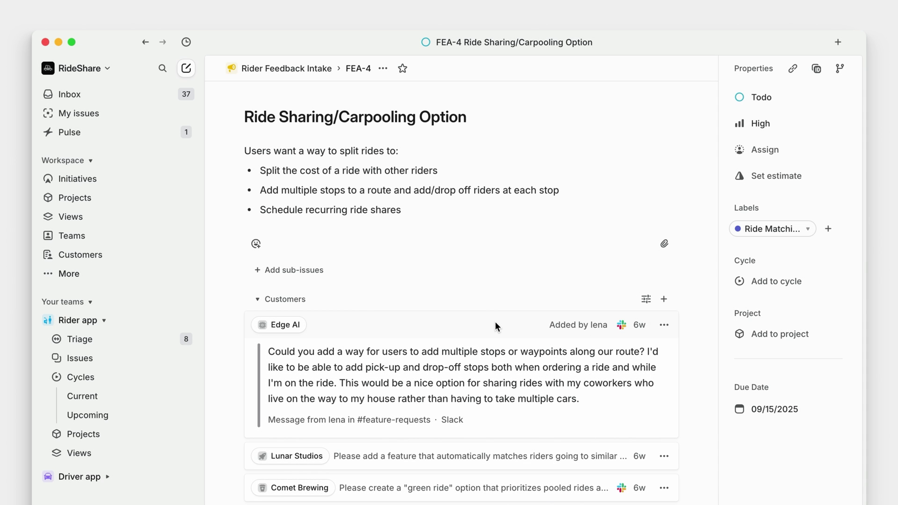
{"action": "mouse_move", "coordinate": [292, 329]}
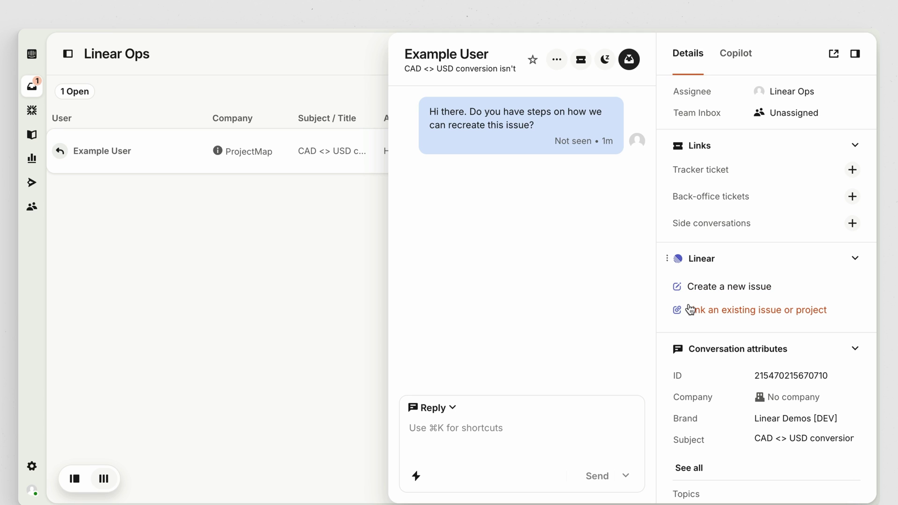
Step: Create a new Linear issue from the CAD <> USD conversion conversation's Details sidebar
{"action": "left_click", "coordinate": [708, 288]}
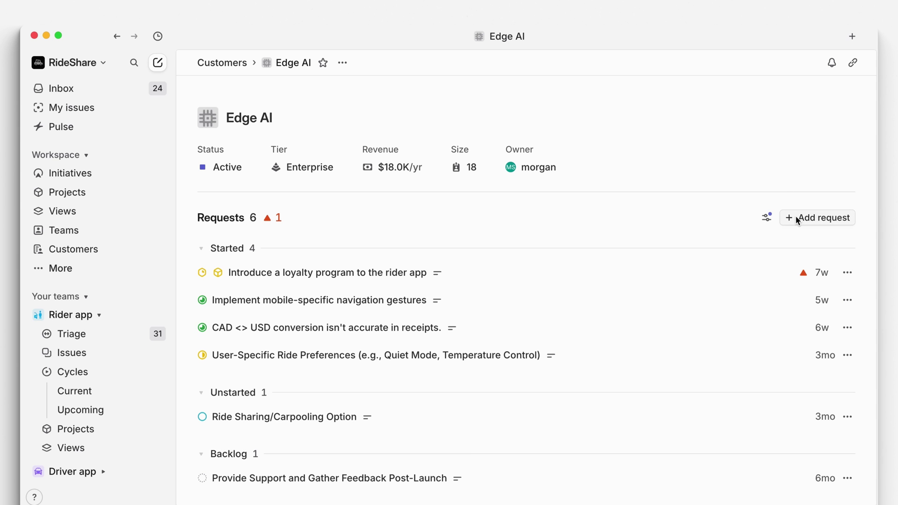
Step: Add Edge AI's electric-vehicle request as a new issue, with the pasted call recording link as source
{"action": "left_click", "coordinate": [795, 217]}
{"action": "type", "text": "I"}
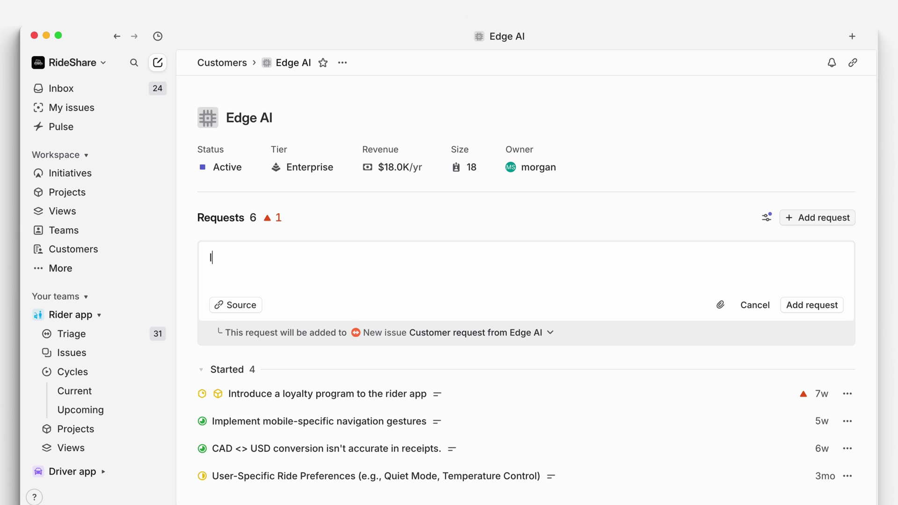
{"action": "type", "text": "'d like a way to specifically reque"}
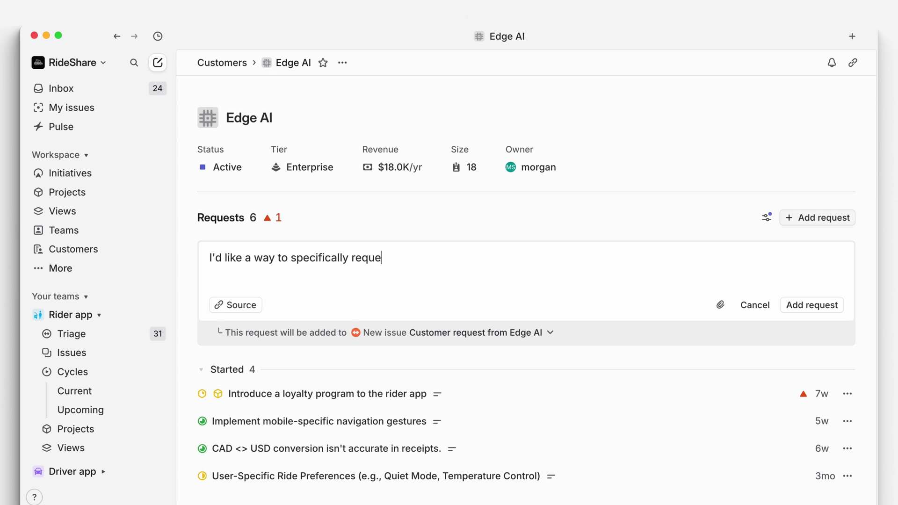
{"action": "type", "text": "st electric vehicles for envi"}
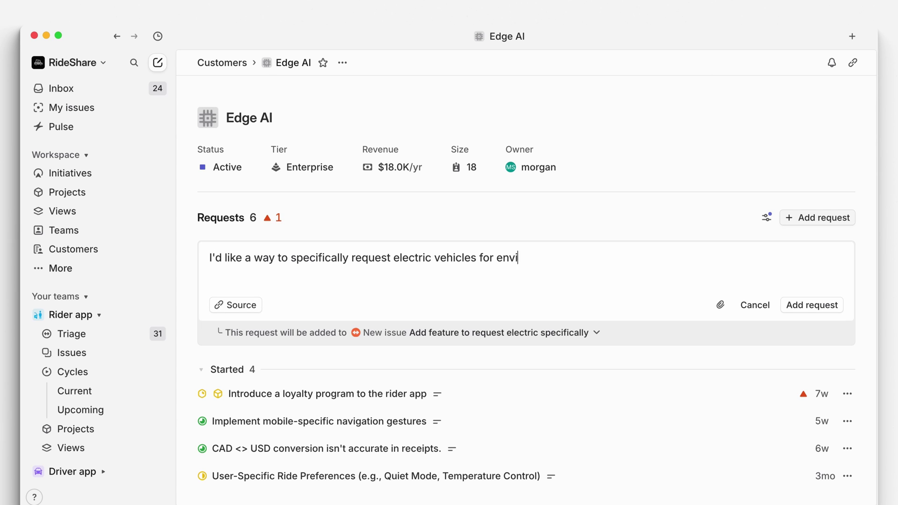
{"action": "type", "text": "ronmental reasons."}
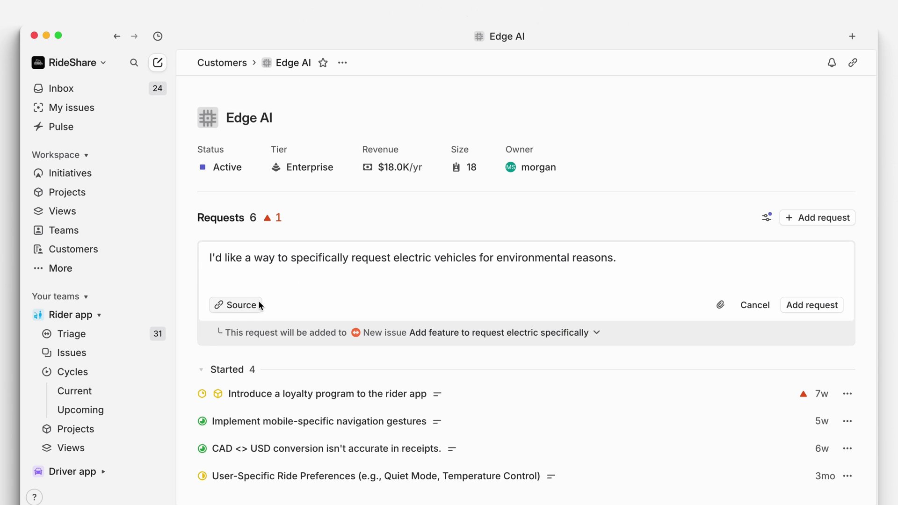
{"action": "left_click", "coordinate": [260, 304]}
{"action": "type", "text": "https://us-25690.app.gong.io/call?id=123"}
{"action": "key", "text": "Return"}
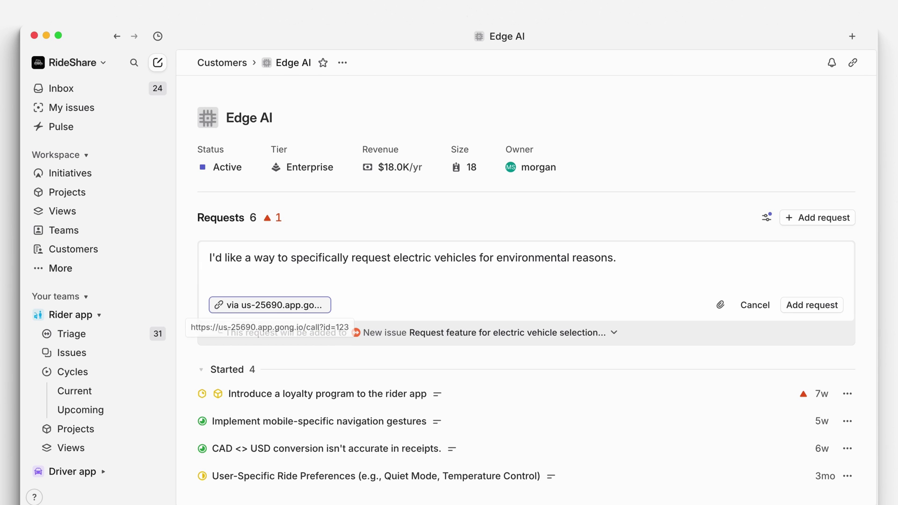
{"action": "left_click", "coordinate": [541, 333]}
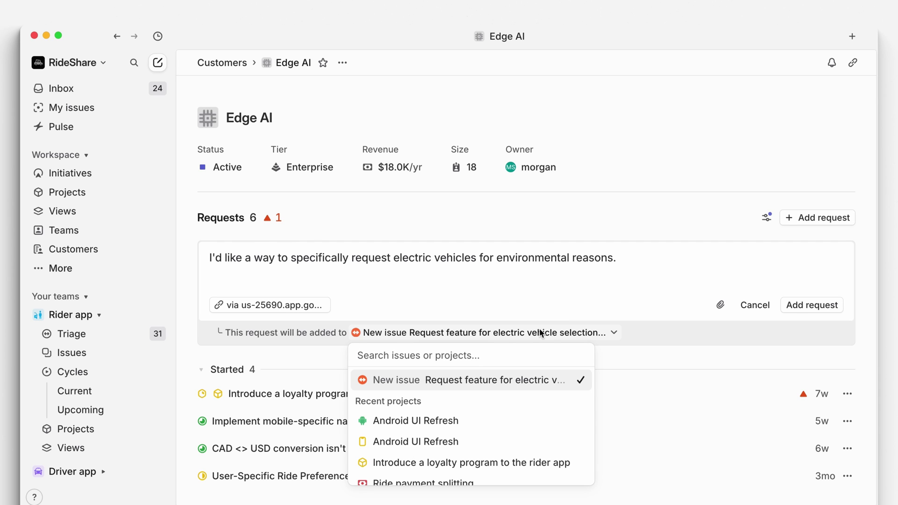
{"action": "left_click", "coordinate": [568, 305]}
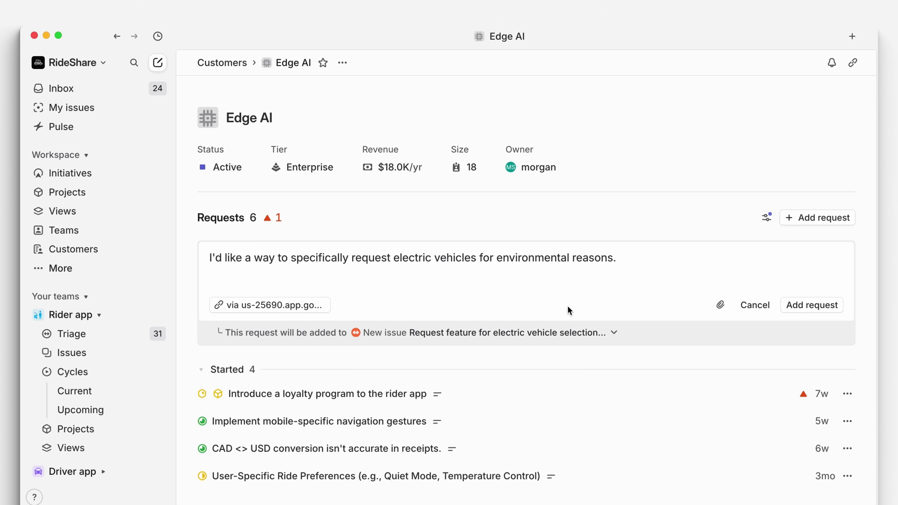
{"action": "left_click", "coordinate": [805, 311]}
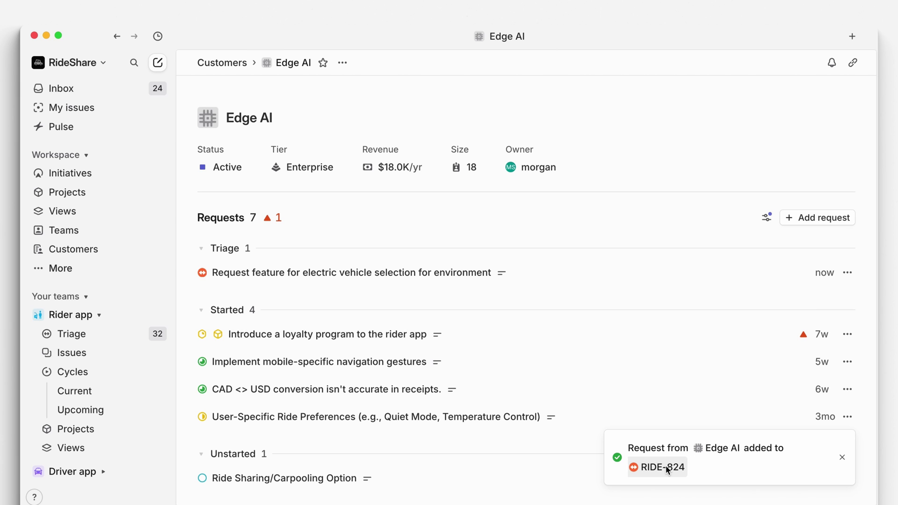
Step: Review the new RIDE-824 in Rider app Triage, then go to the Rider app's saved Views
{"action": "left_click", "coordinate": [127, 333]}
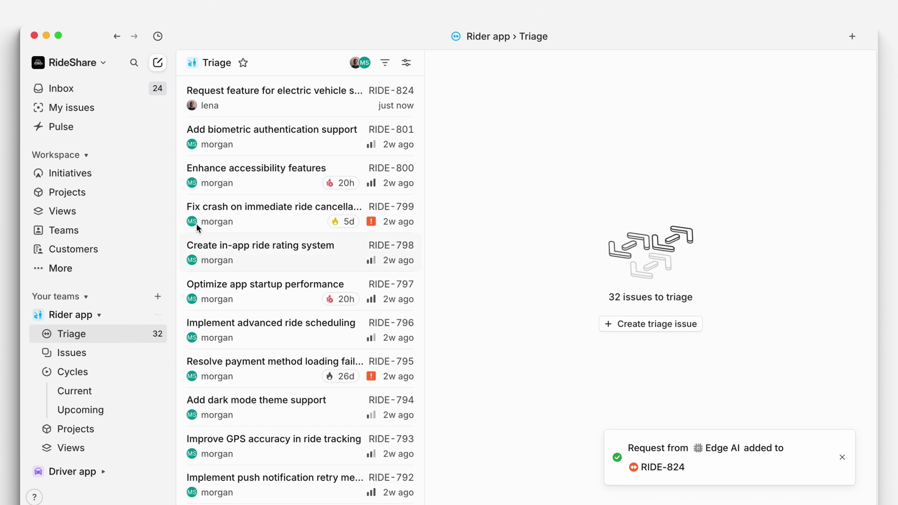
{"action": "left_click", "coordinate": [285, 100]}
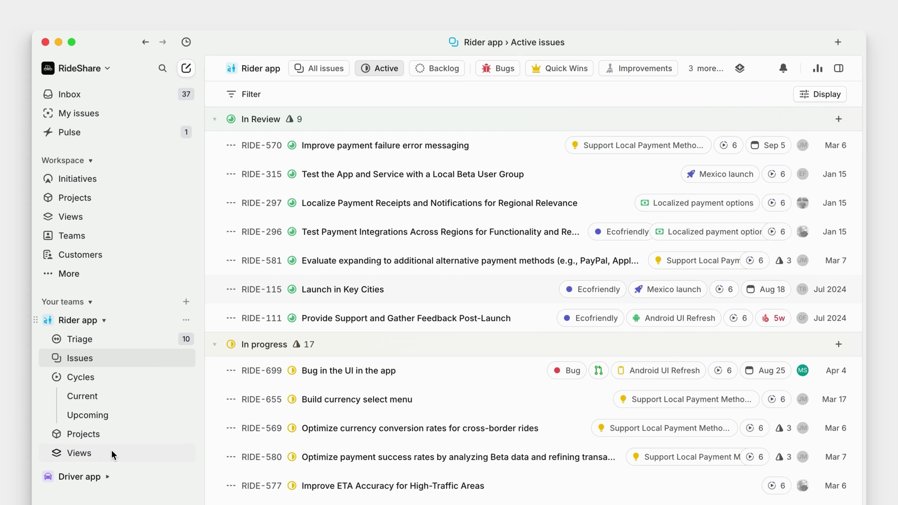
{"action": "left_click", "coordinate": [111, 452]}
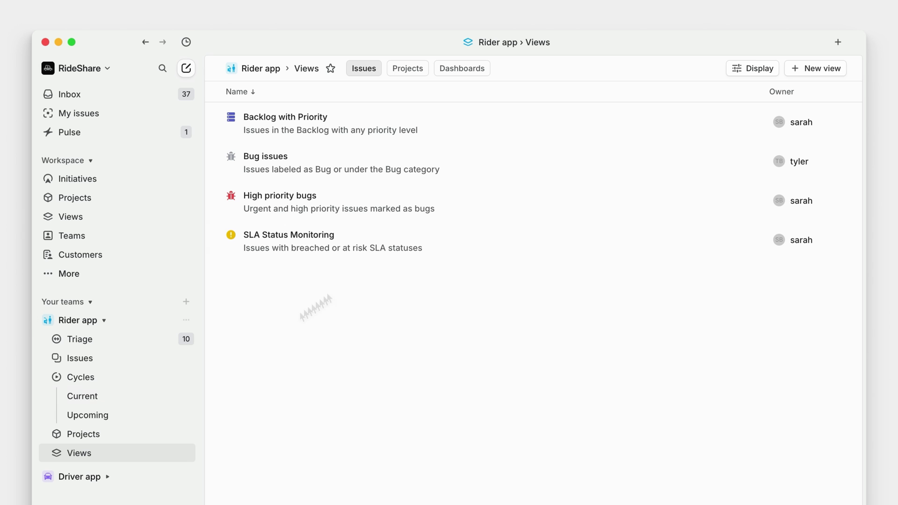
Step: Start a new Rider app view filtered to Customer tier includes Enterprise
{"action": "left_click", "coordinate": [793, 70]}
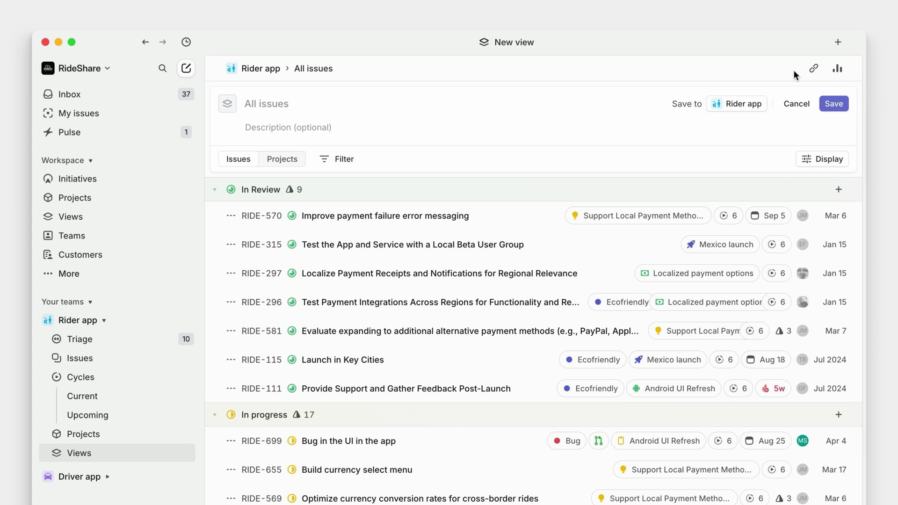
{"action": "left_click", "coordinate": [350, 159]}
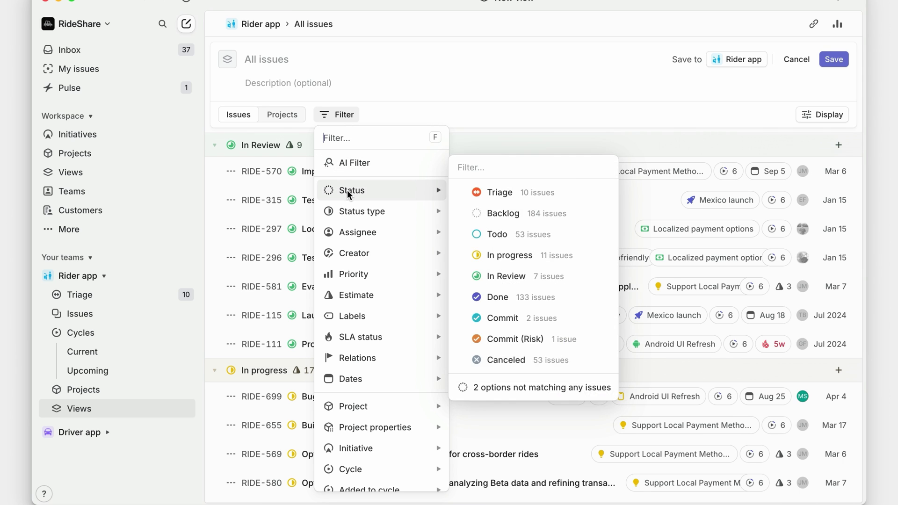
{"action": "scroll", "coordinate": [347, 191], "scroll_direction": "down", "scroll_amount": 5}
{"action": "mouse_move", "coordinate": [348, 220]}
{"action": "mouse_move", "coordinate": [361, 348]}
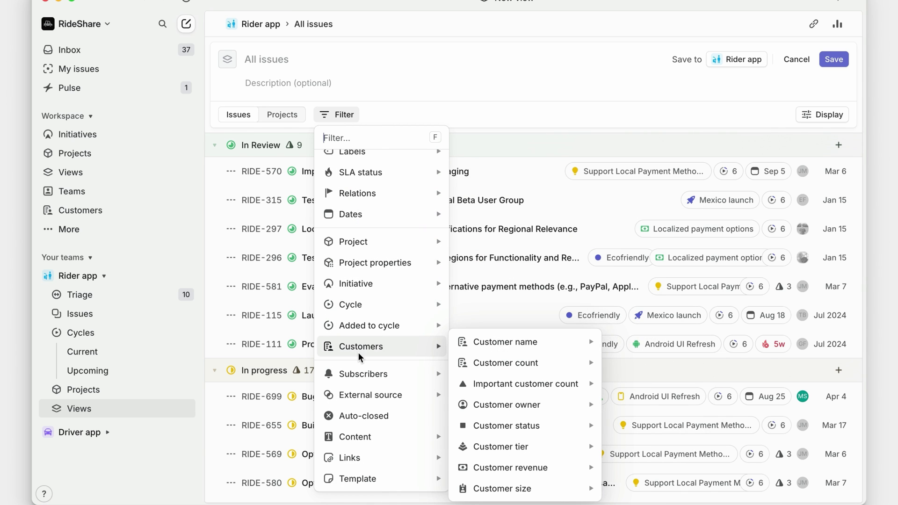
{"action": "mouse_move", "coordinate": [533, 450]}
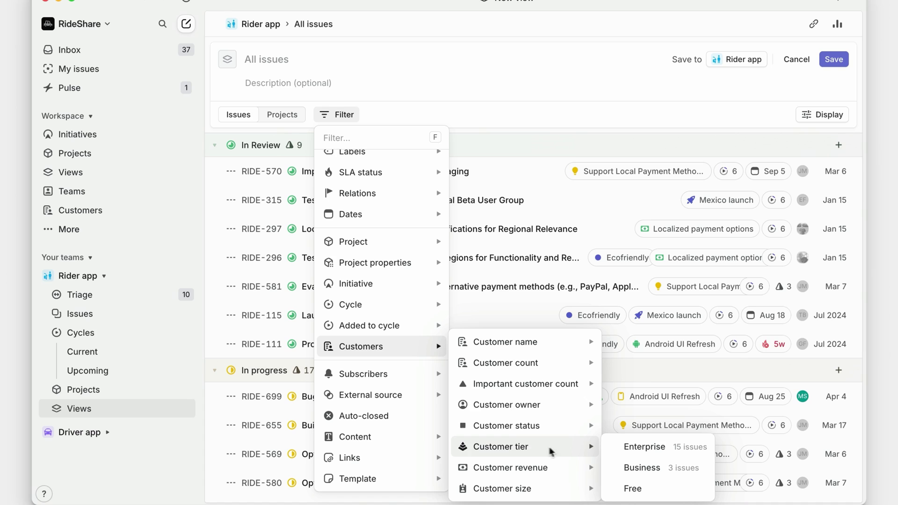
{"action": "left_click", "coordinate": [618, 447]}
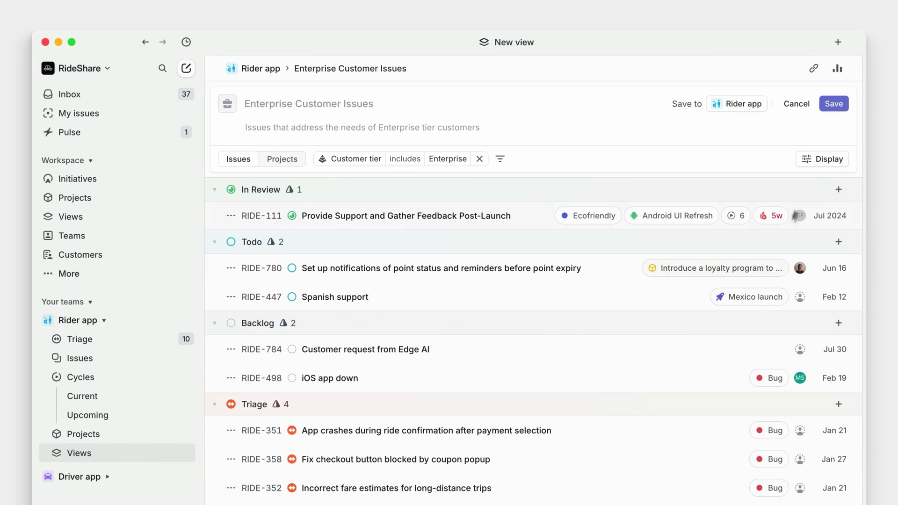
Step: Set the Enterprise Customer Issues view's ordering to Customer count
{"action": "left_click", "coordinate": [817, 160]}
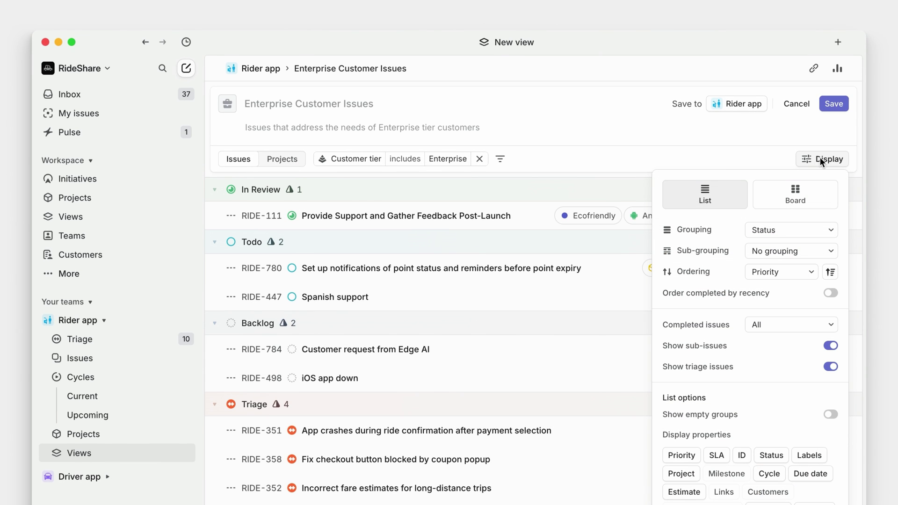
{"action": "left_click", "coordinate": [768, 268]}
{"action": "left_click", "coordinate": [729, 449]}
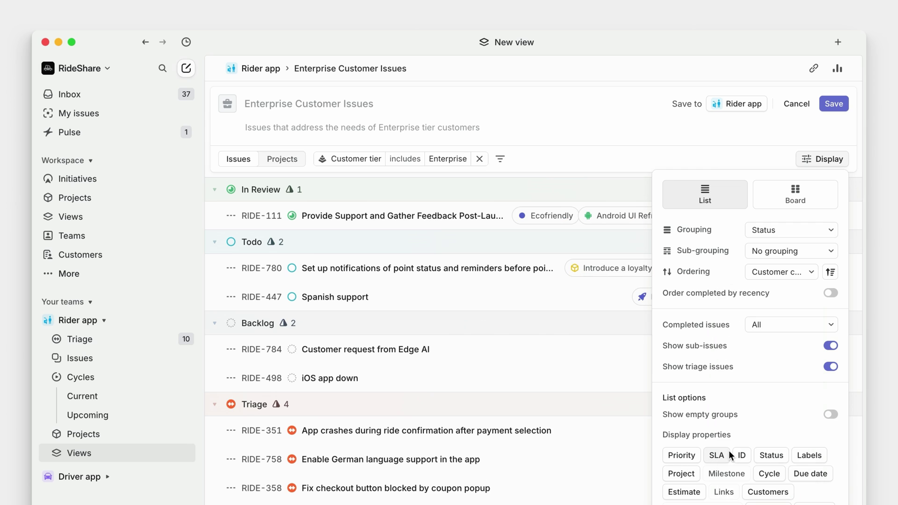
{"action": "left_click", "coordinate": [760, 162]}
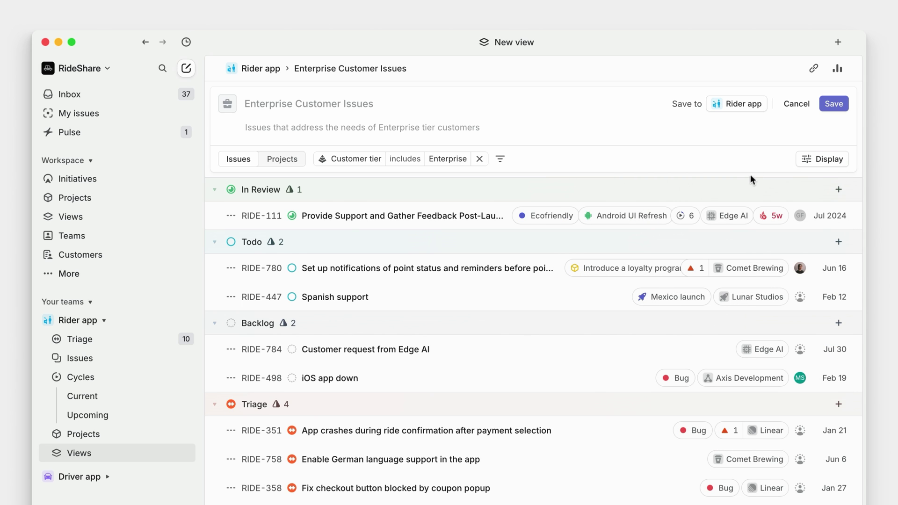
{"action": "mouse_move", "coordinate": [727, 218]}
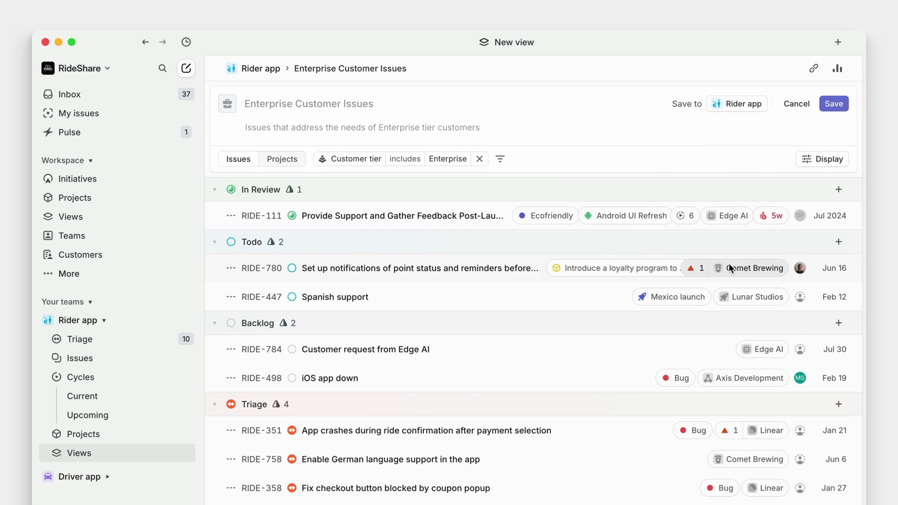
{"action": "mouse_move", "coordinate": [730, 269]}
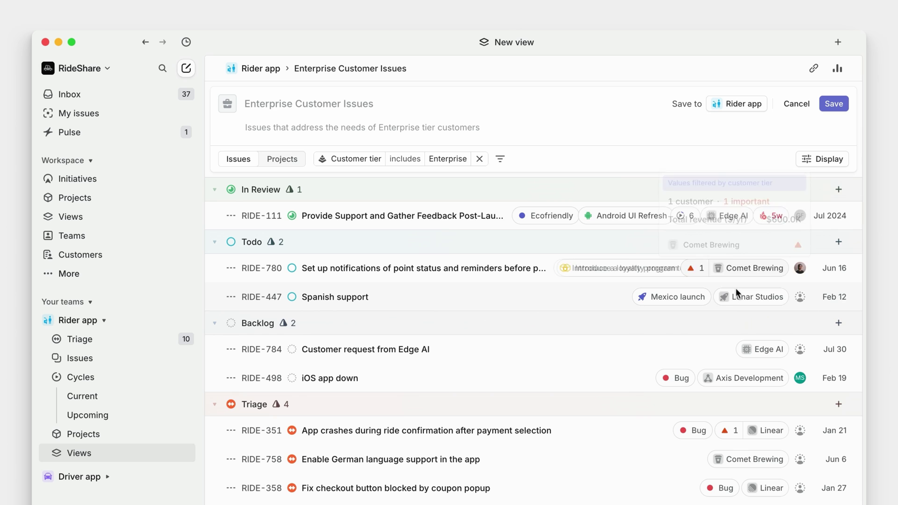
{"action": "mouse_move", "coordinate": [739, 298]}
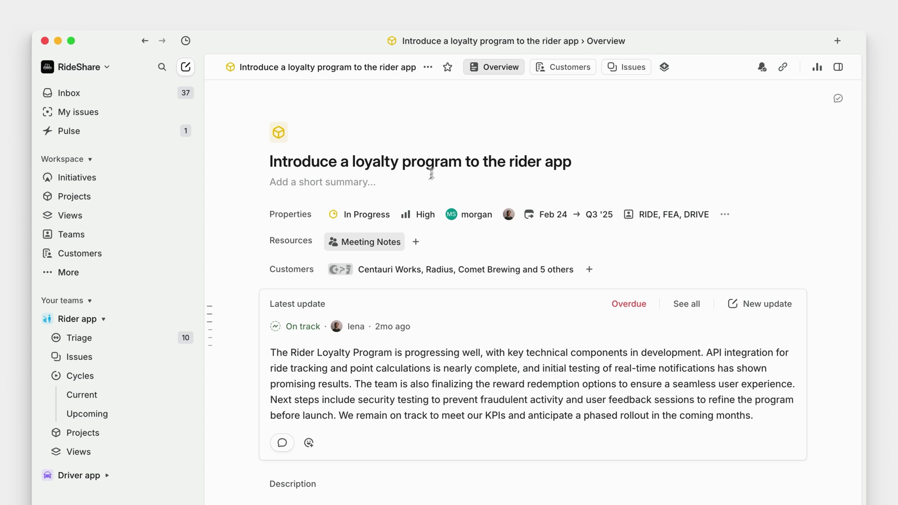
Step: Show the loyalty program project's Customers list and scroll through its requests
{"action": "left_click", "coordinate": [541, 67]}
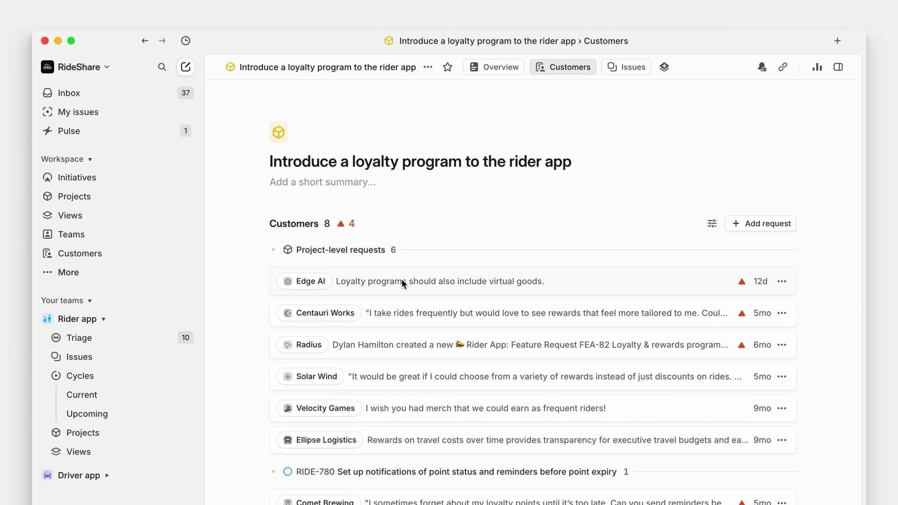
{"action": "scroll", "coordinate": [401, 279], "scroll_direction": "down", "scroll_amount": 3}
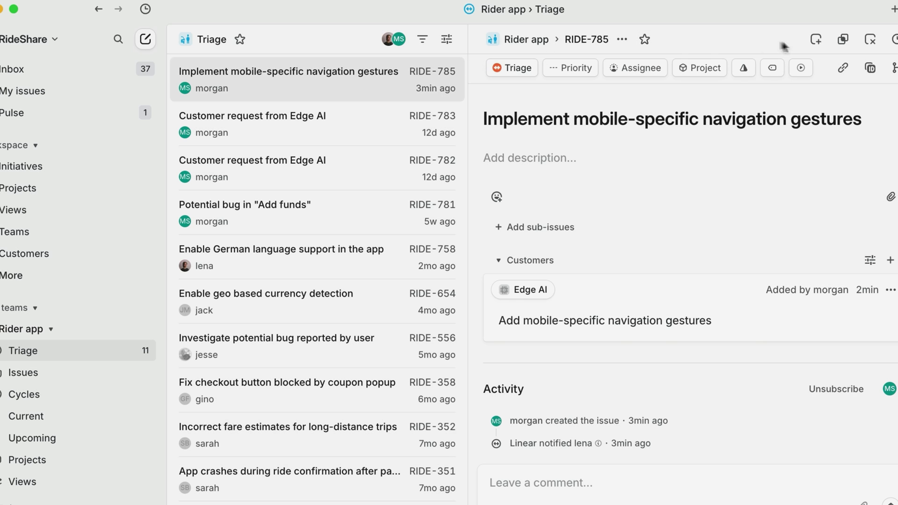
Step: Accept RIDE-785 into the Mobile team and move RIDE-783 to the Feature Request team
{"action": "left_click", "coordinate": [815, 39]}
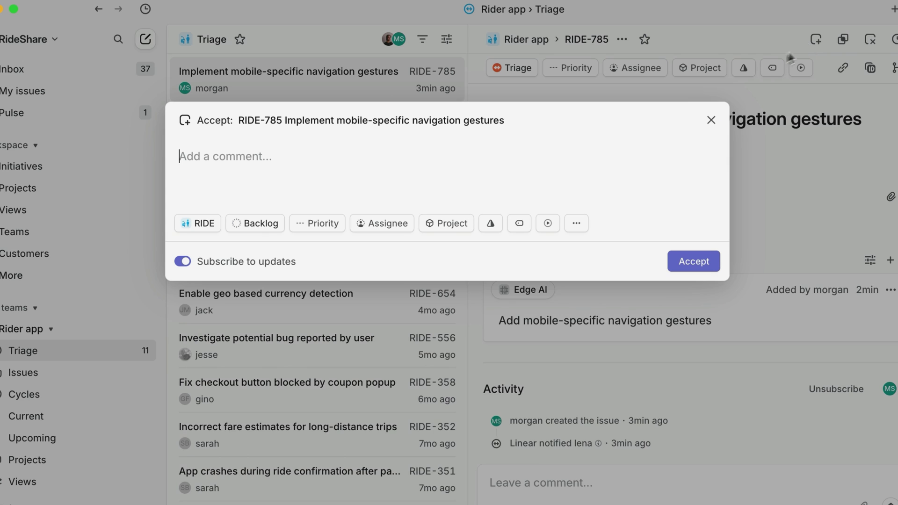
{"action": "left_click", "coordinate": [185, 224]}
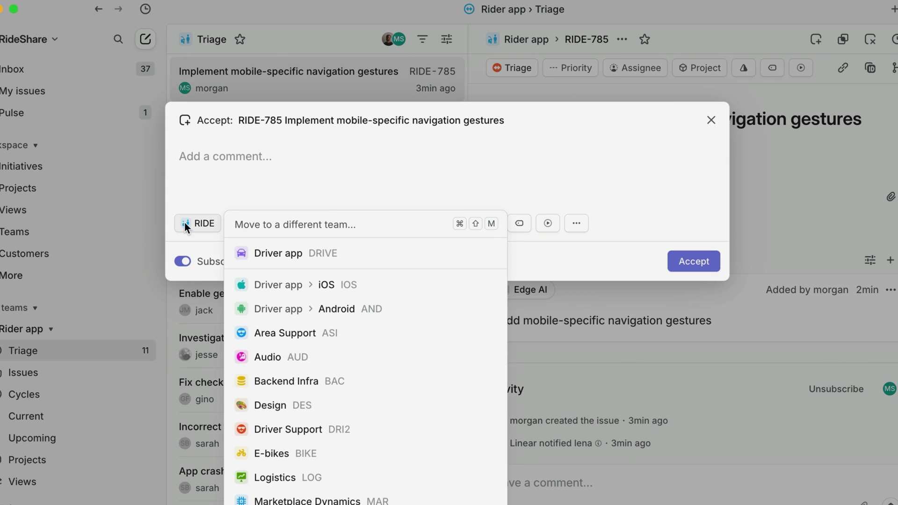
{"action": "type", "text": "mobile"}
{"action": "key", "text": "Return"}
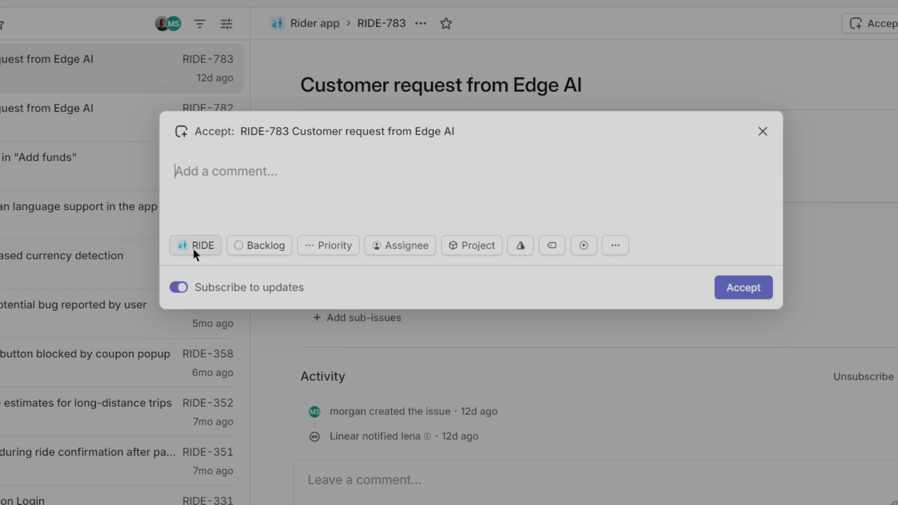
{"action": "left_click", "coordinate": [194, 224]}
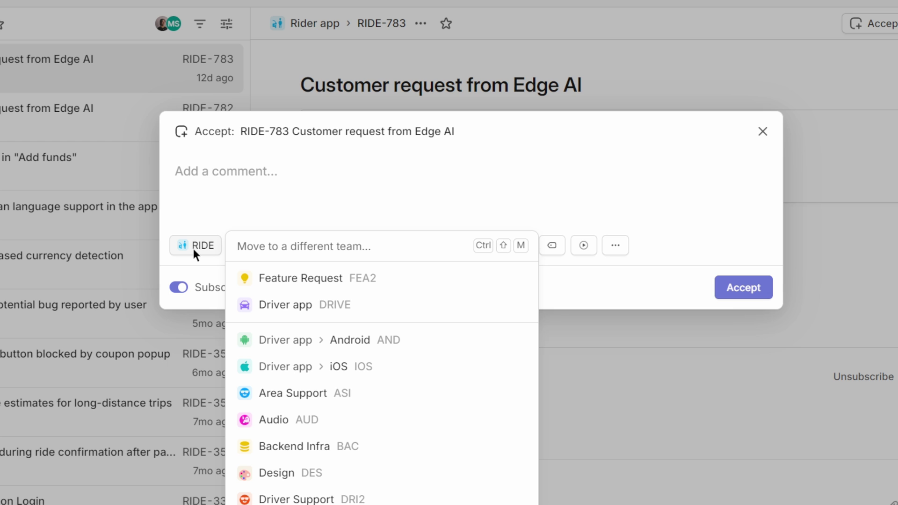
{"action": "left_click", "coordinate": [327, 282]}
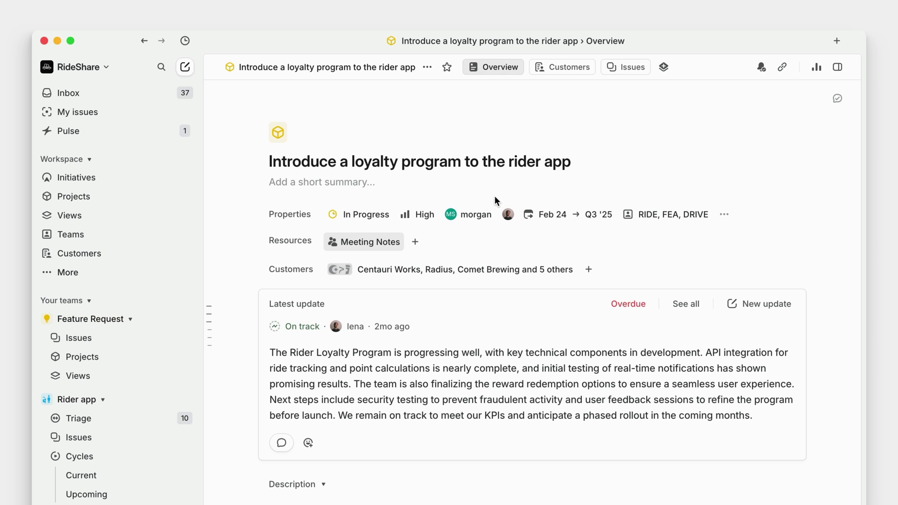
Step: Expand the Centauri Works request in the project's Customers list, then open Edge AI's customer page
{"action": "left_click", "coordinate": [553, 68]}
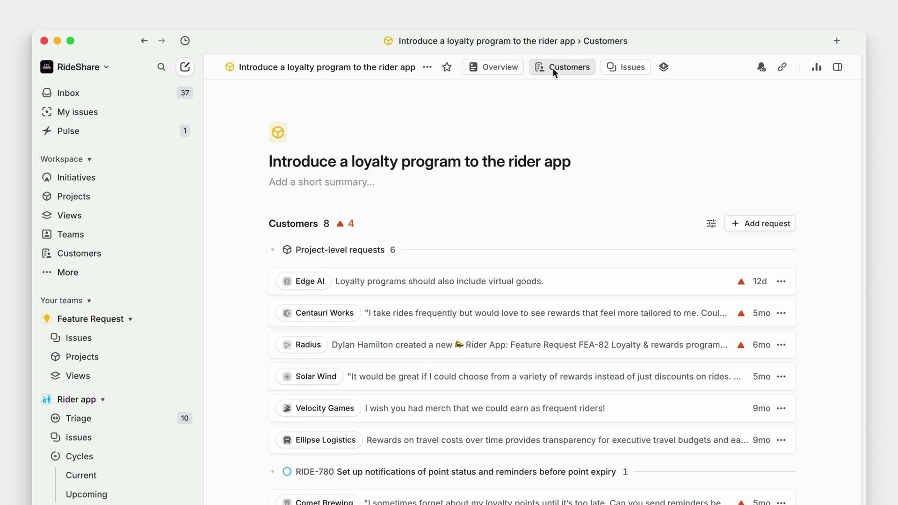
{"action": "left_click", "coordinate": [433, 311]}
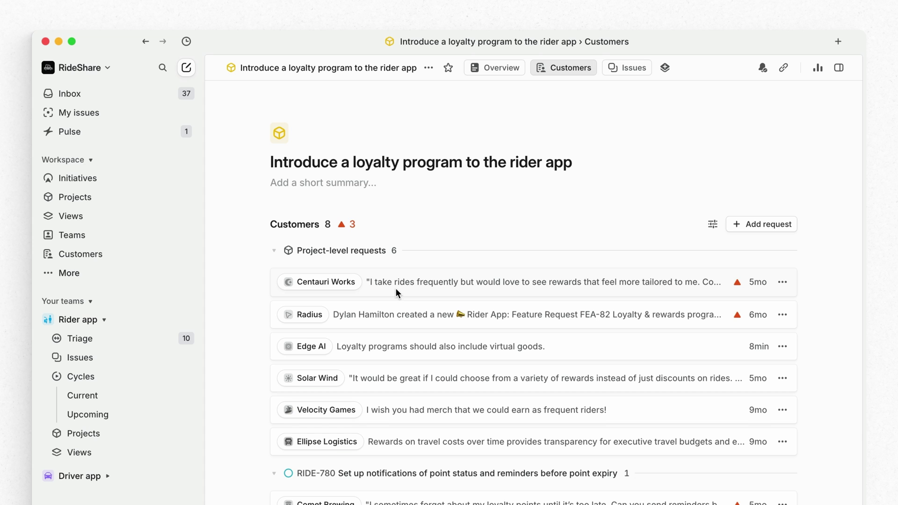
{"action": "left_click", "coordinate": [321, 347]}
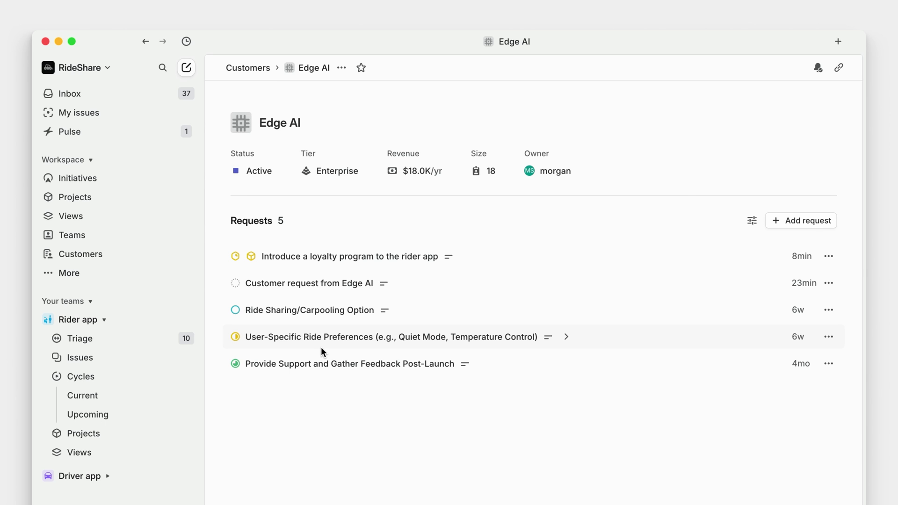
Step: Subscribe to Edge AI with the 'A request is added' notification option
{"action": "left_click", "coordinate": [340, 69]}
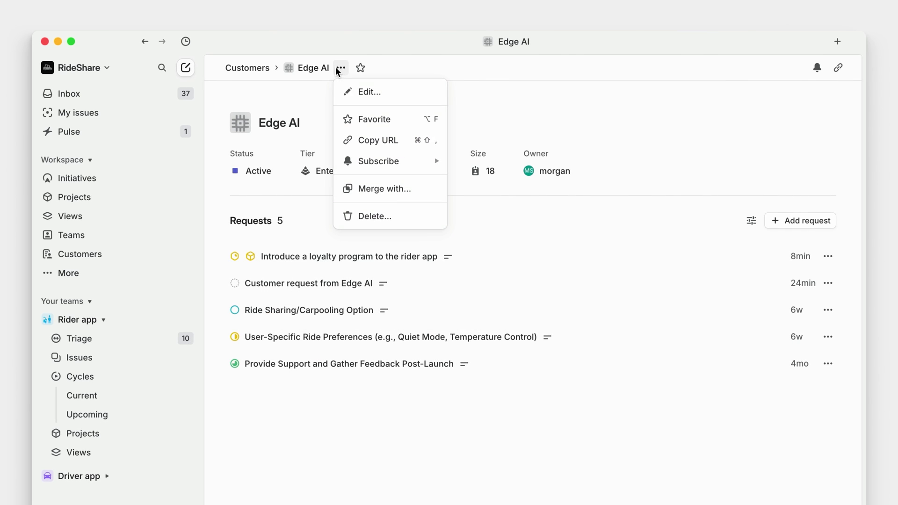
{"action": "mouse_move", "coordinate": [355, 164]}
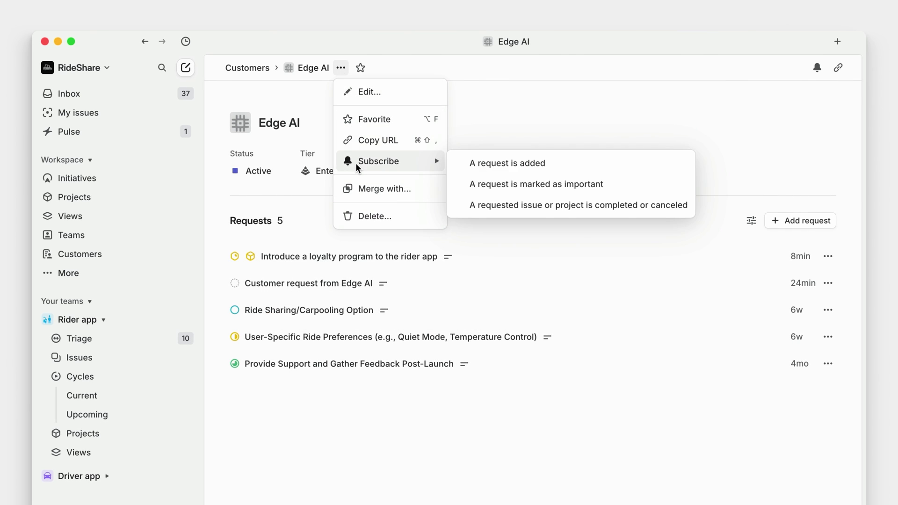
{"action": "left_click", "coordinate": [461, 165]}
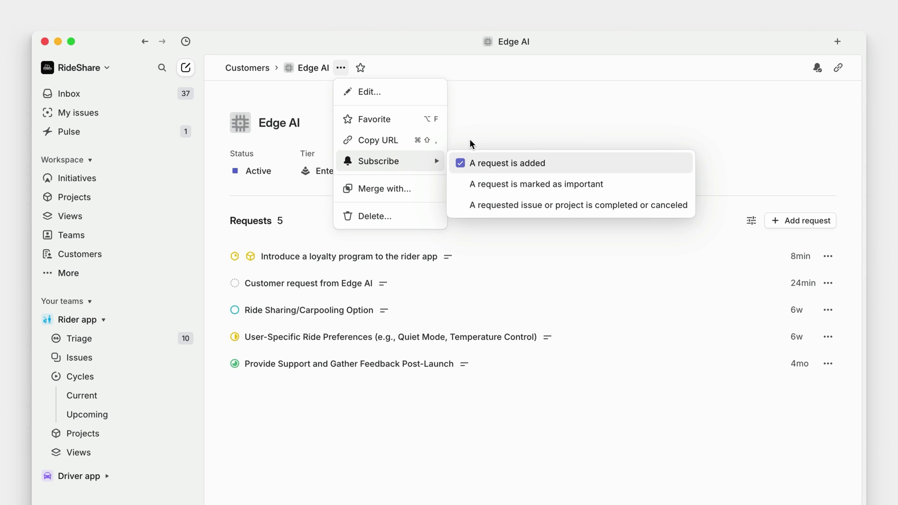
{"action": "left_click", "coordinate": [444, 410]}
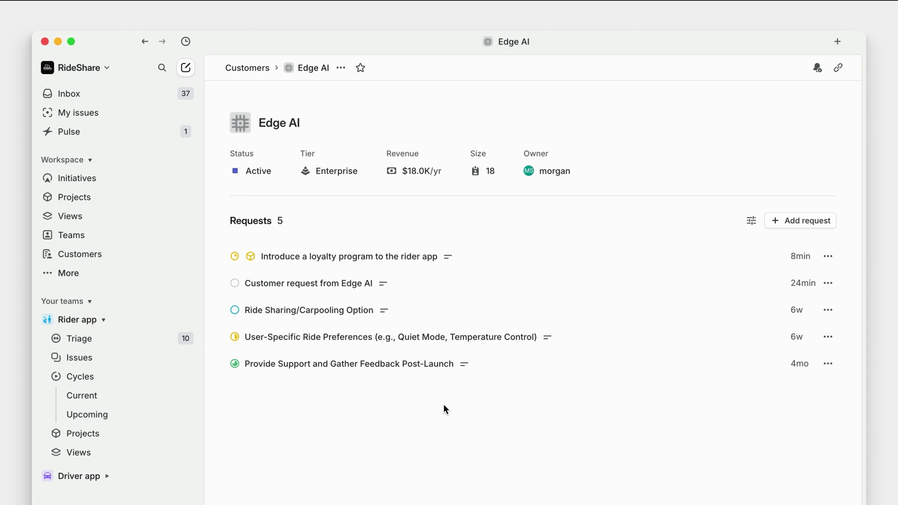
Step: Flag Edge AI's 'Introduce a loyalty program' request as important, returning to the Enterprise Customer Issues view
{"action": "right_click", "coordinate": [398, 257]}
{"action": "left_click", "coordinate": [418, 275]}
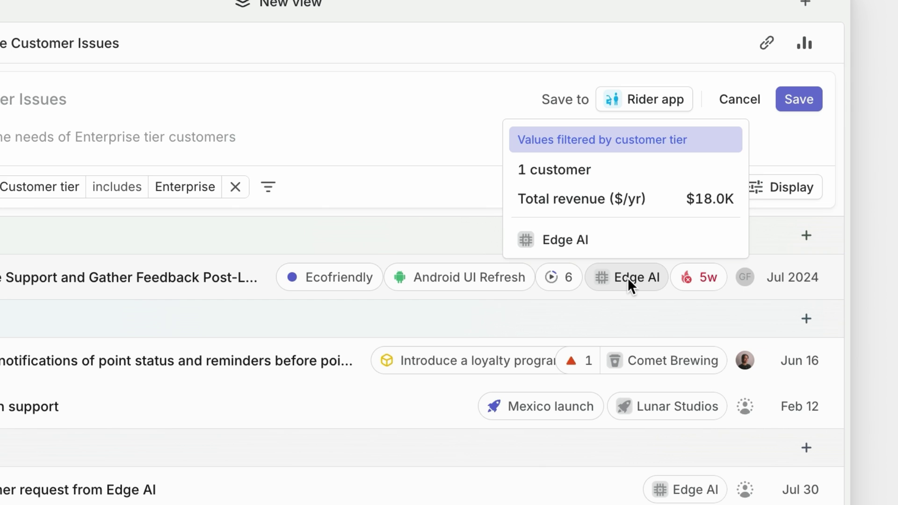
{"action": "mouse_move", "coordinate": [632, 356]}
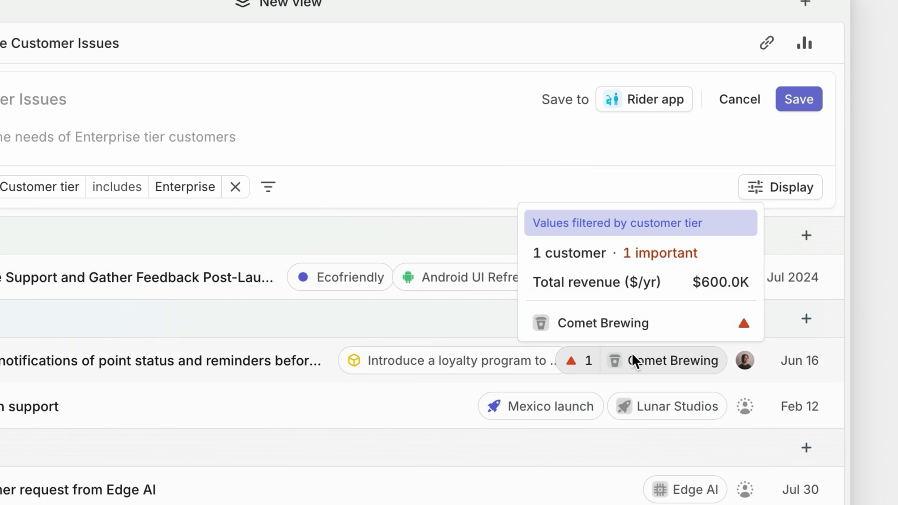